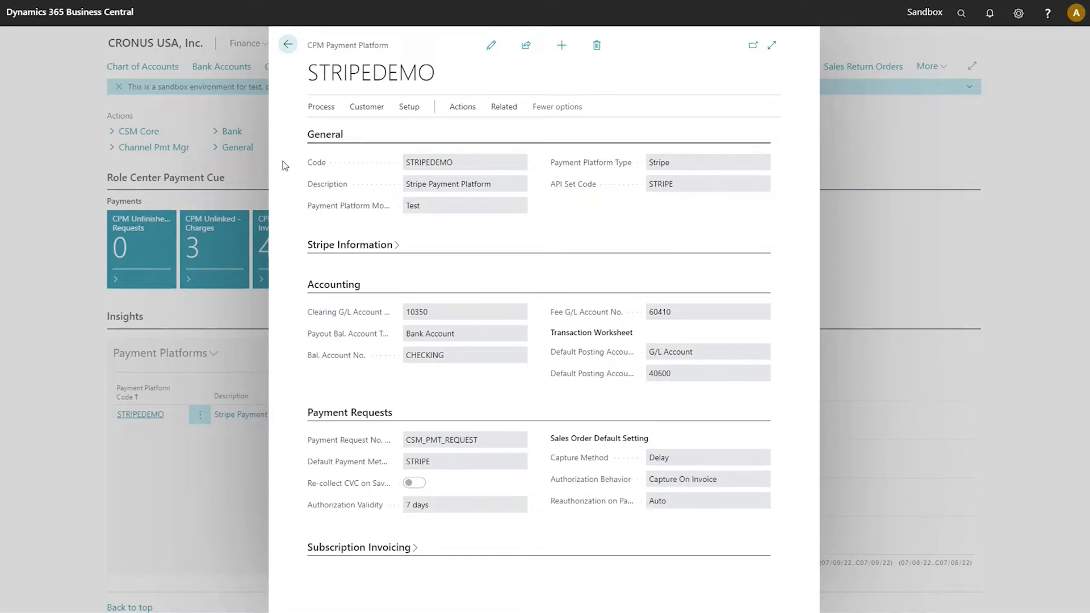
Review the customer links of the STRIPEDEMO payment platform, checking their Customer No. values, and return to the platform card.
{"action": "left_click", "coordinate": [502, 113]}
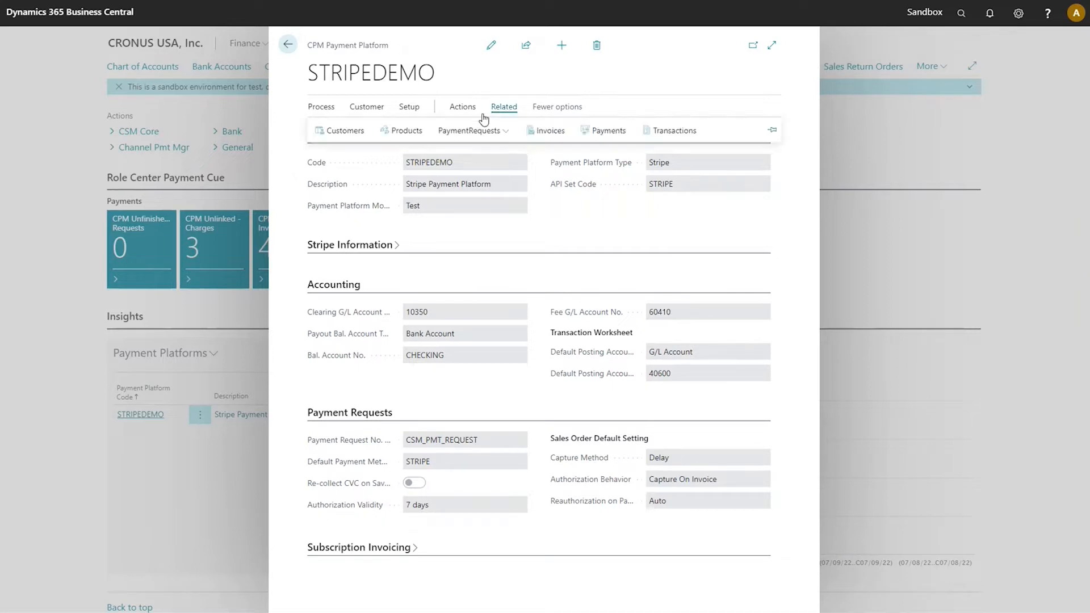
{"action": "left_click", "coordinate": [348, 137]}
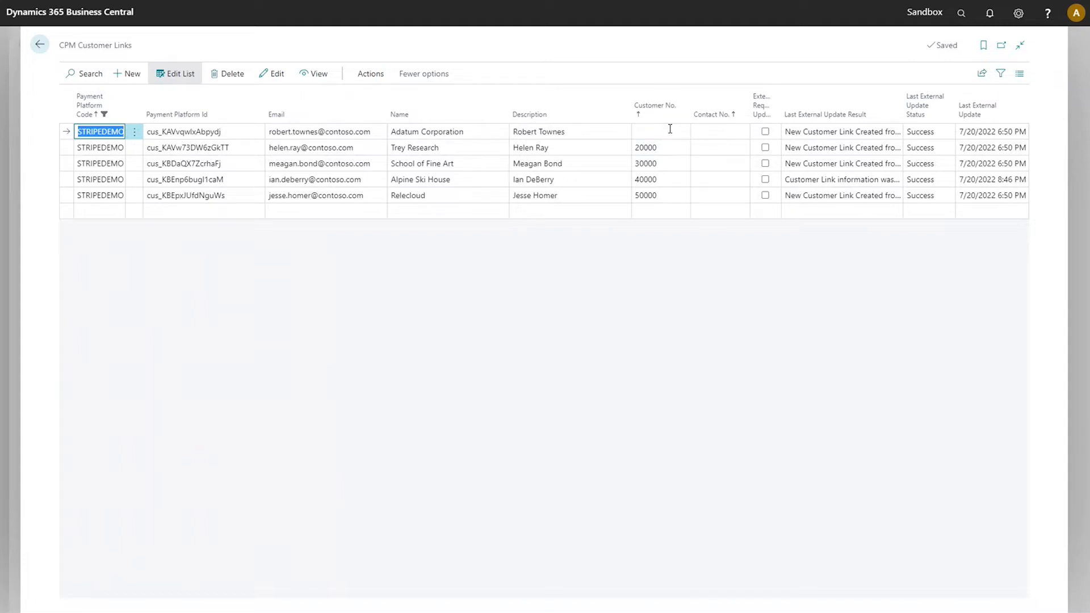
{"action": "left_click", "coordinate": [40, 48]}
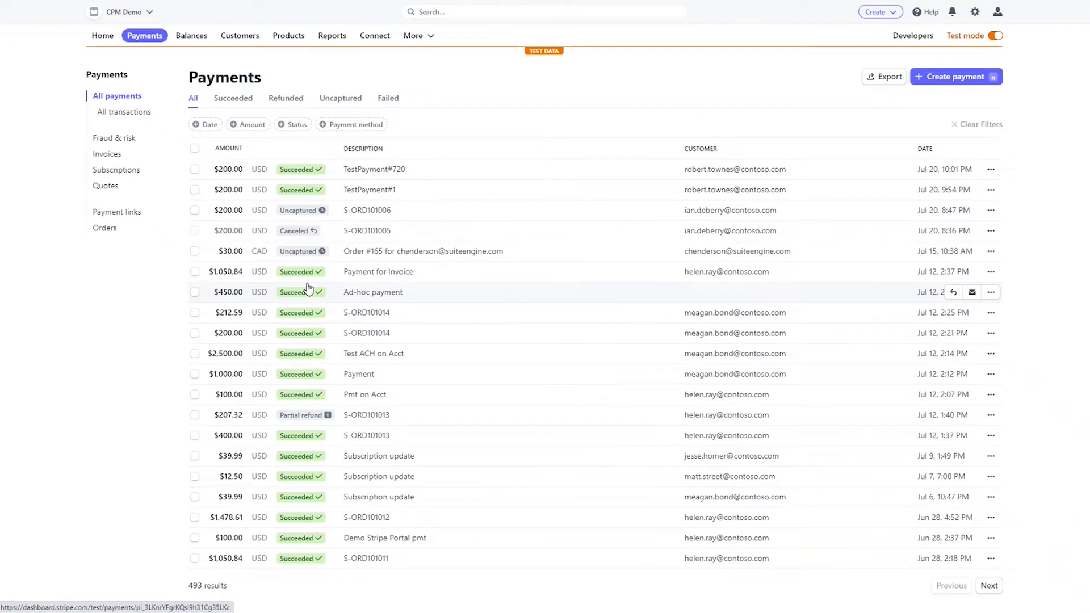
In the Stripe dashboard, start a one-time payment of 350.00 USD for the second Adatum Corporation customer match.
{"action": "left_click", "coordinate": [973, 78]}
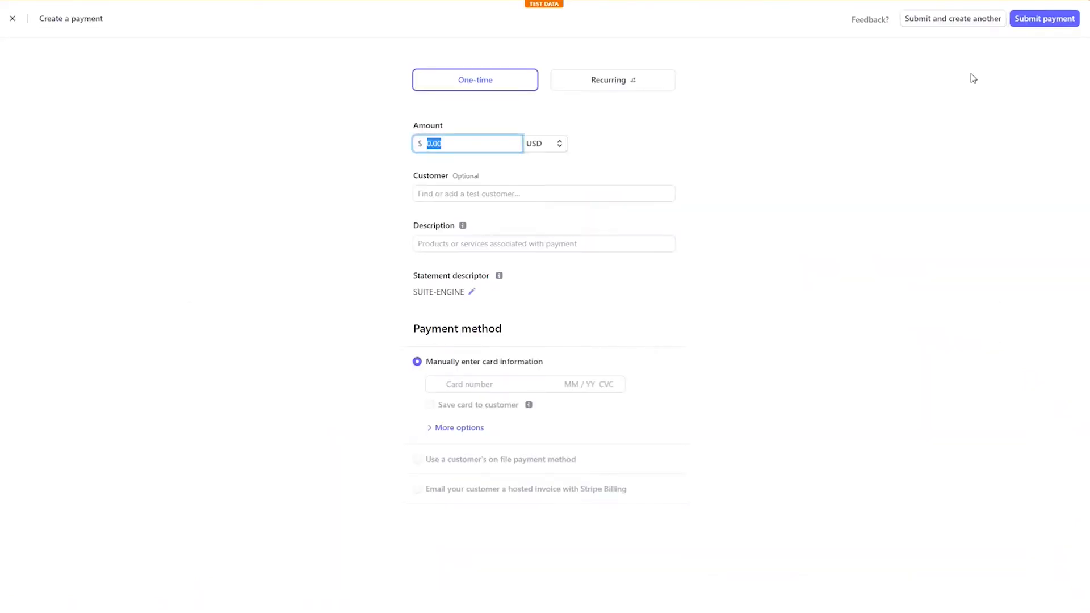
{"action": "type", "text": "350"}
{"action": "left_click", "coordinate": [605, 193]}
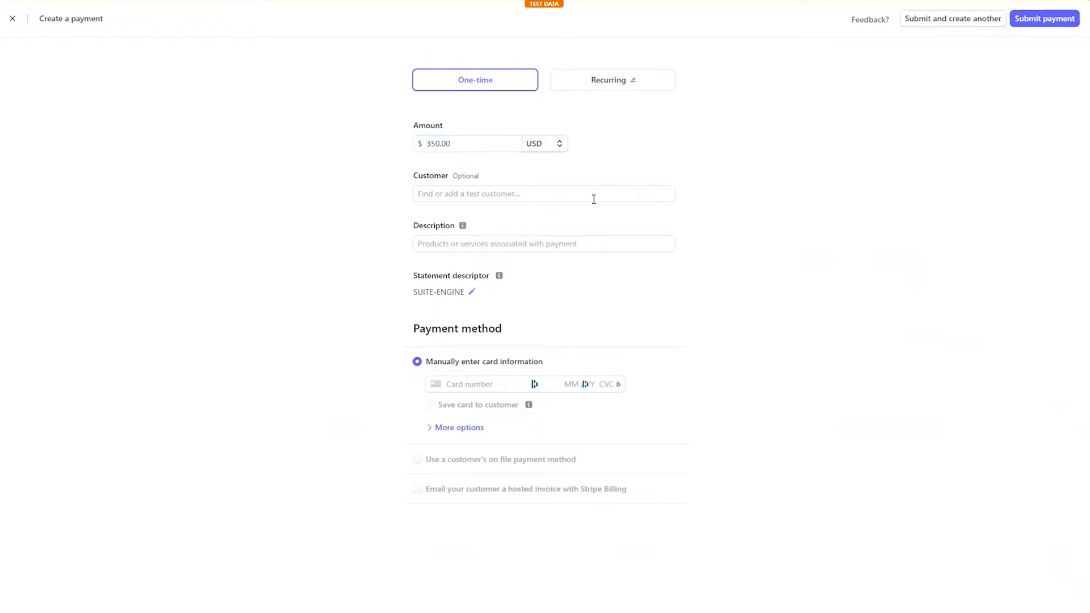
{"action": "left_click", "coordinate": [591, 193]}
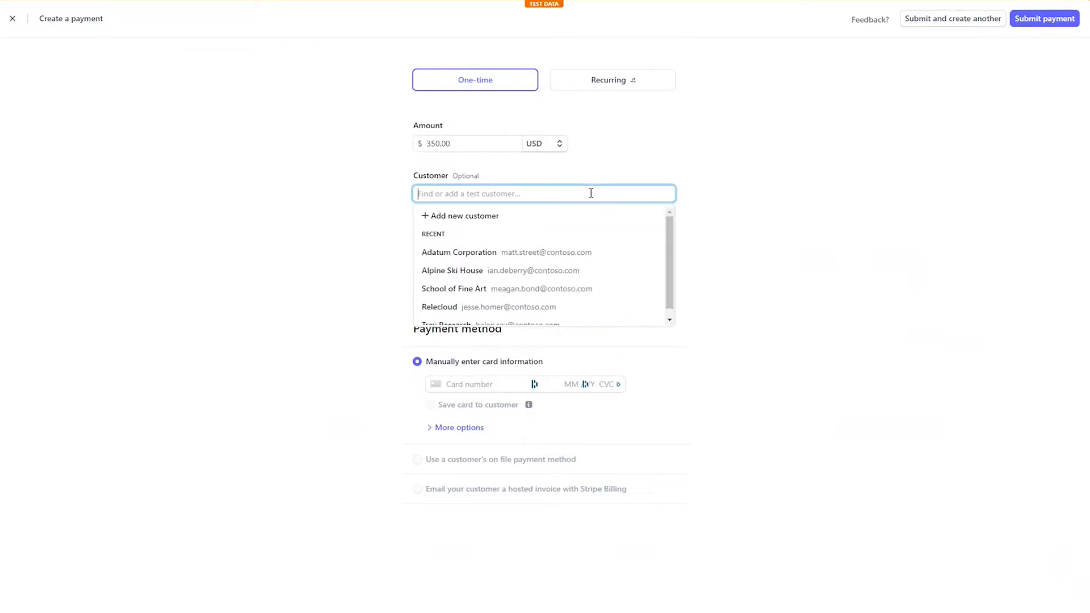
{"action": "type", "text": "adat"}
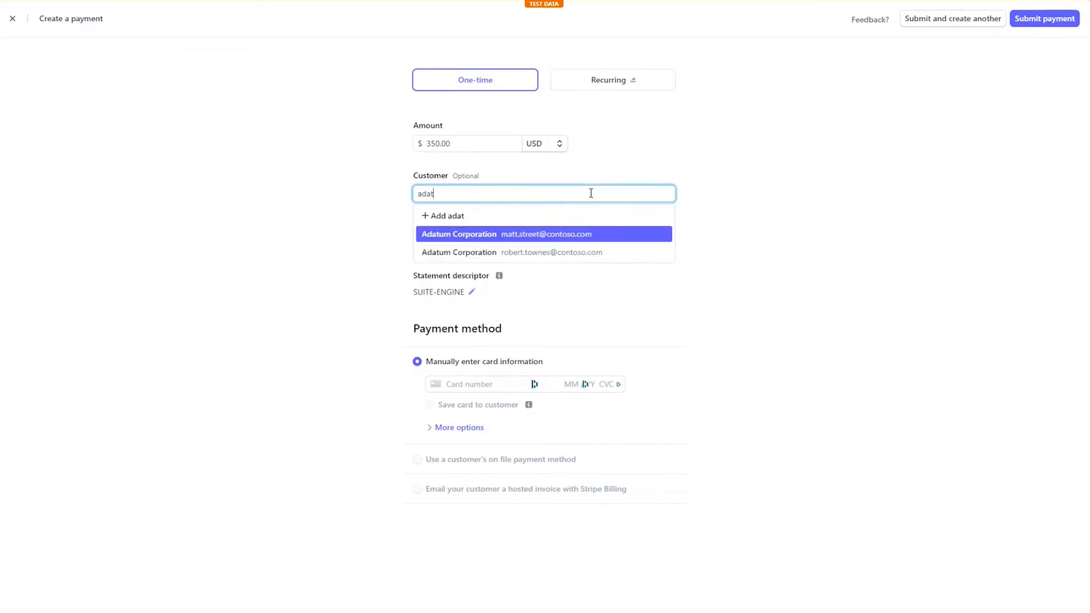
{"action": "left_click", "coordinate": [594, 252]}
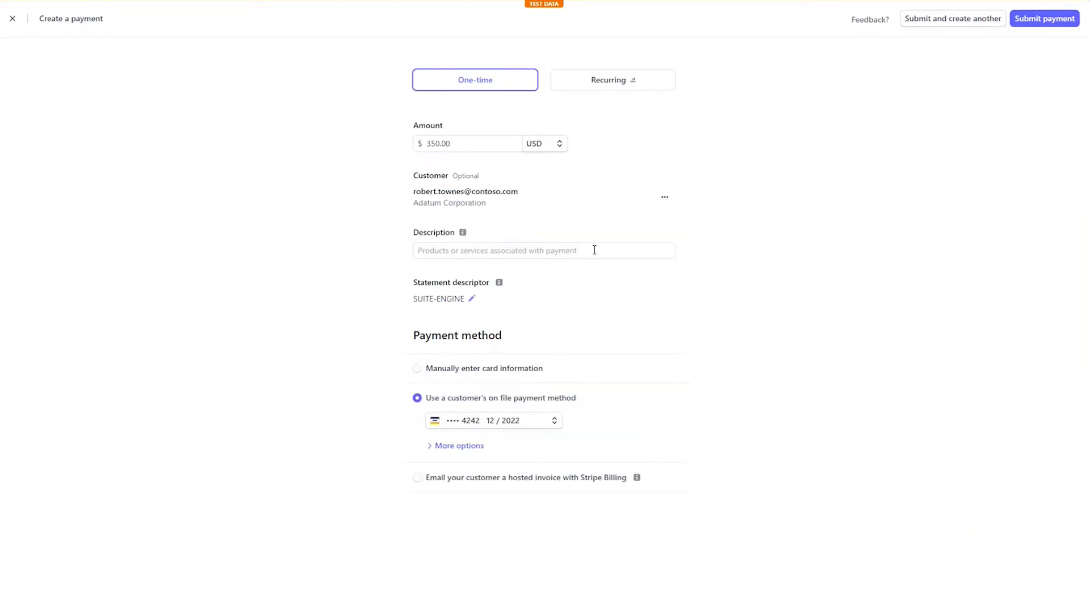
Enter TestPayment#12345 as the payment description and submit the payment.
{"action": "left_click", "coordinate": [597, 251]}
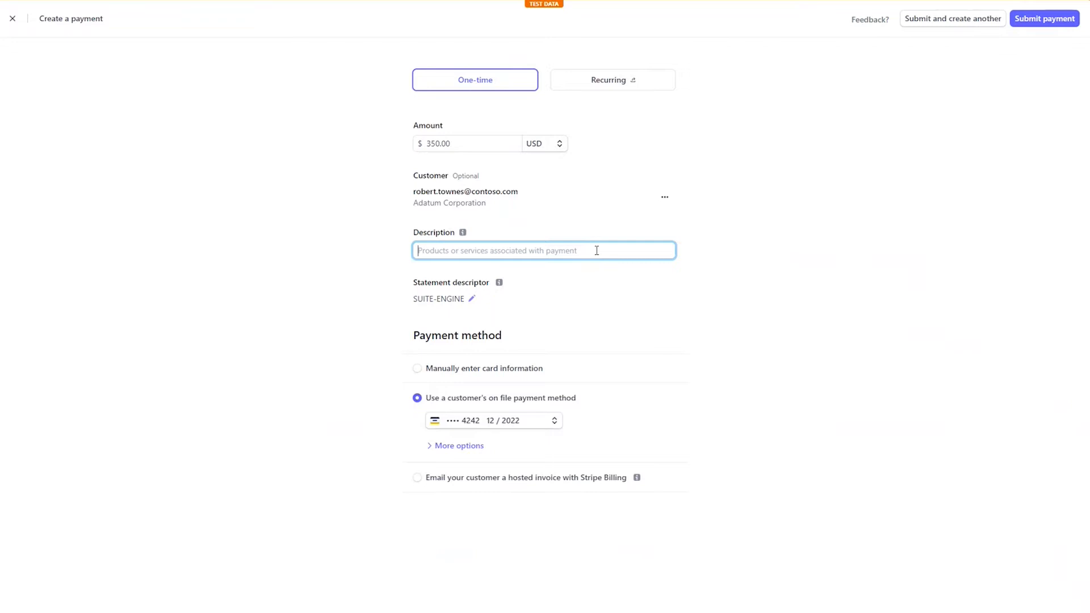
{"action": "type", "text": "Test"}
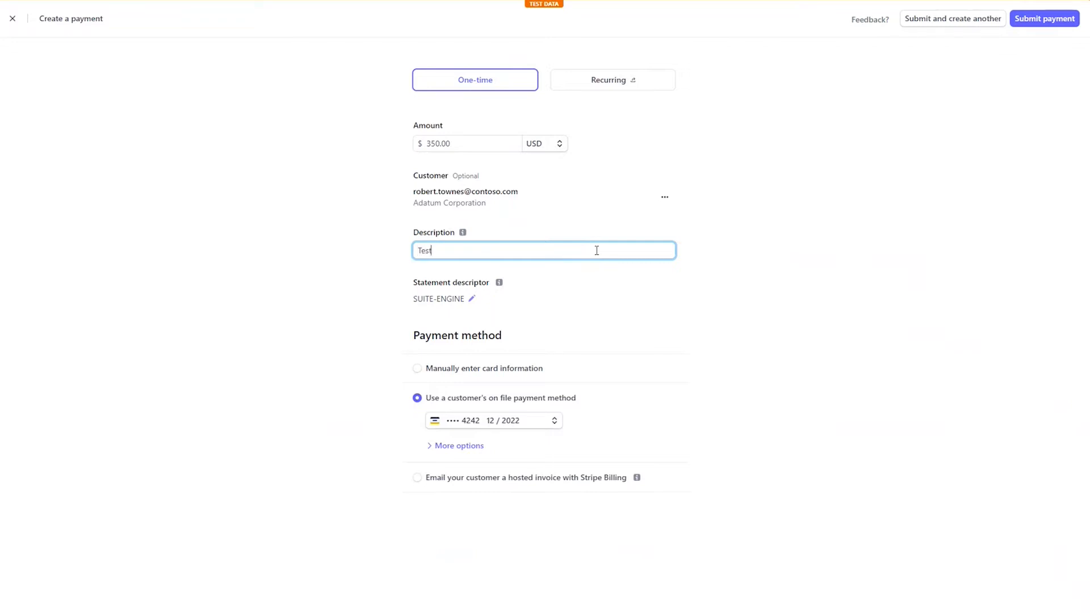
{"action": "type", "text": "Paymet"}
{"action": "key", "text": "BackSpace"}
{"action": "type", "text": "nt#12345"}
{"action": "key", "text": "Return"}
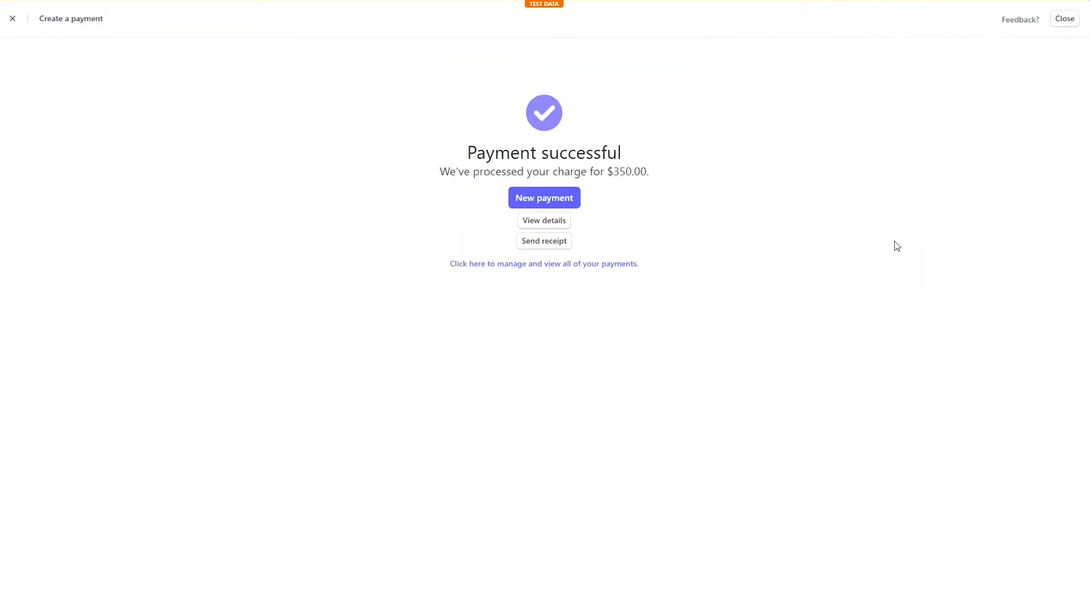
Close the payment confirmation and look through all transactions and all payments.
{"action": "left_click", "coordinate": [14, 20]}
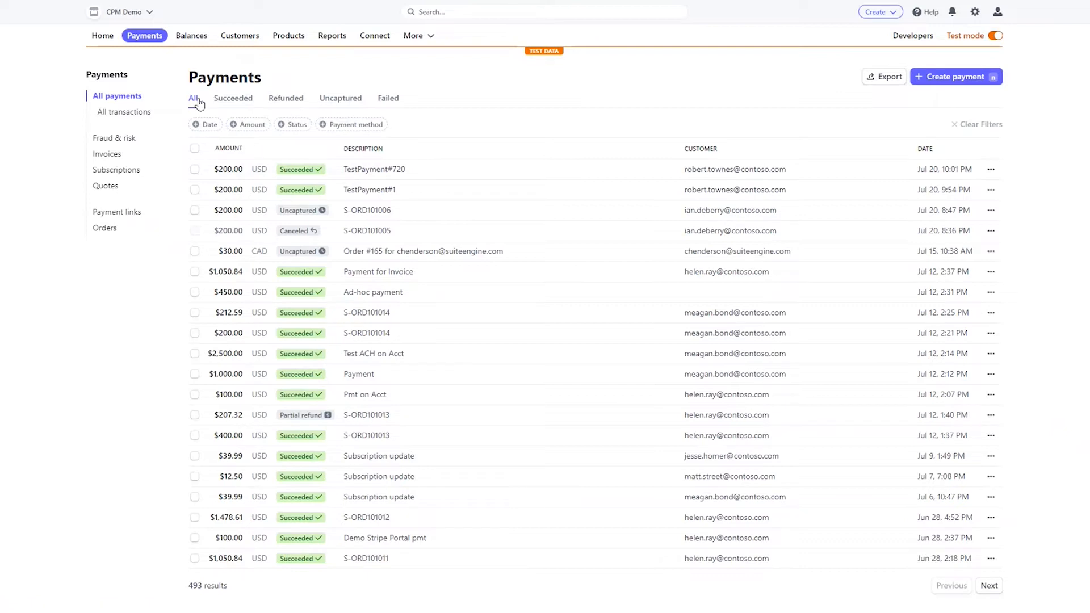
{"action": "left_click", "coordinate": [136, 109]}
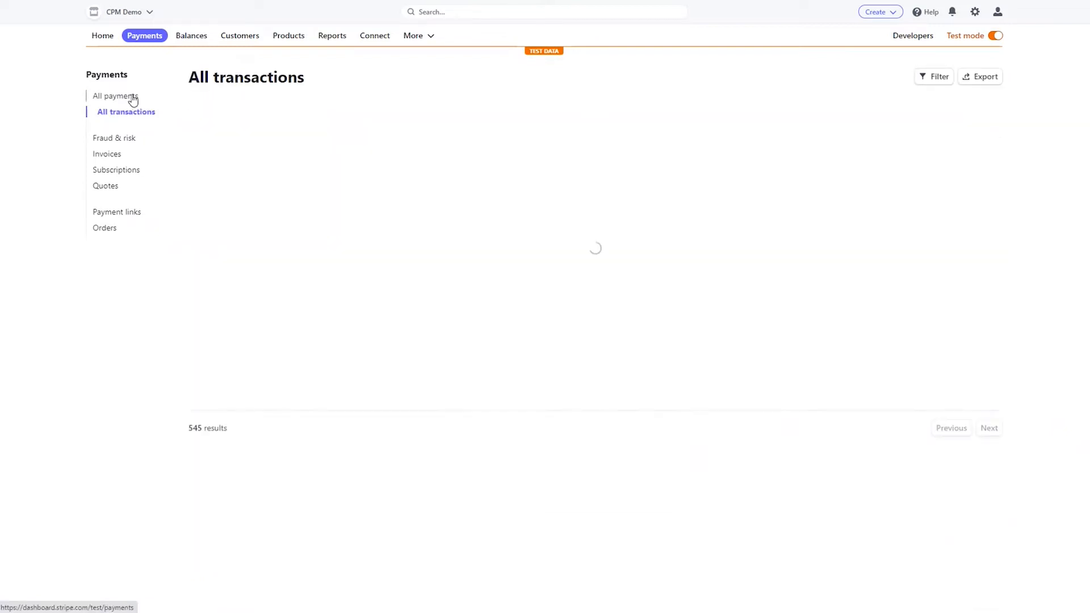
{"action": "left_click", "coordinate": [134, 97]}
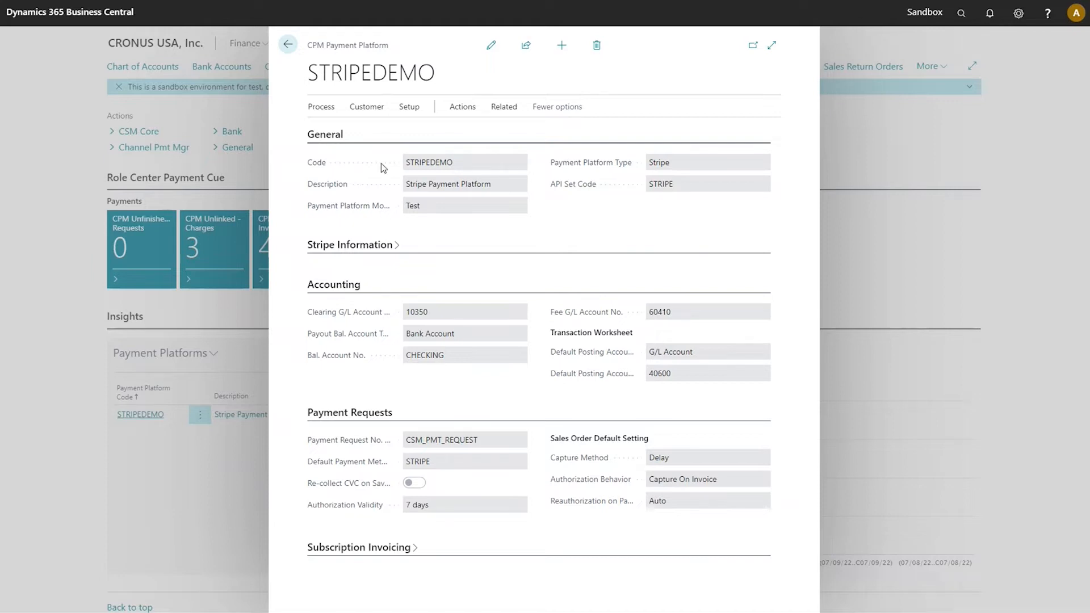
In Business Central, run the default Channel Payment Manager automation for STRIPEDEMO and return to the role center.
{"action": "left_click", "coordinate": [328, 111]}
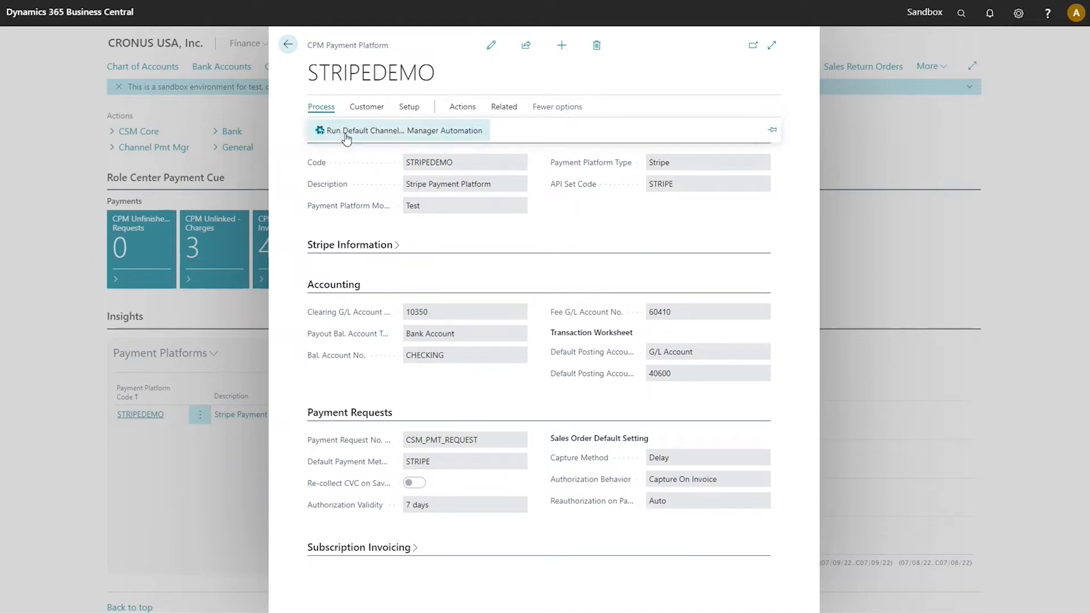
{"action": "left_click", "coordinate": [343, 135]}
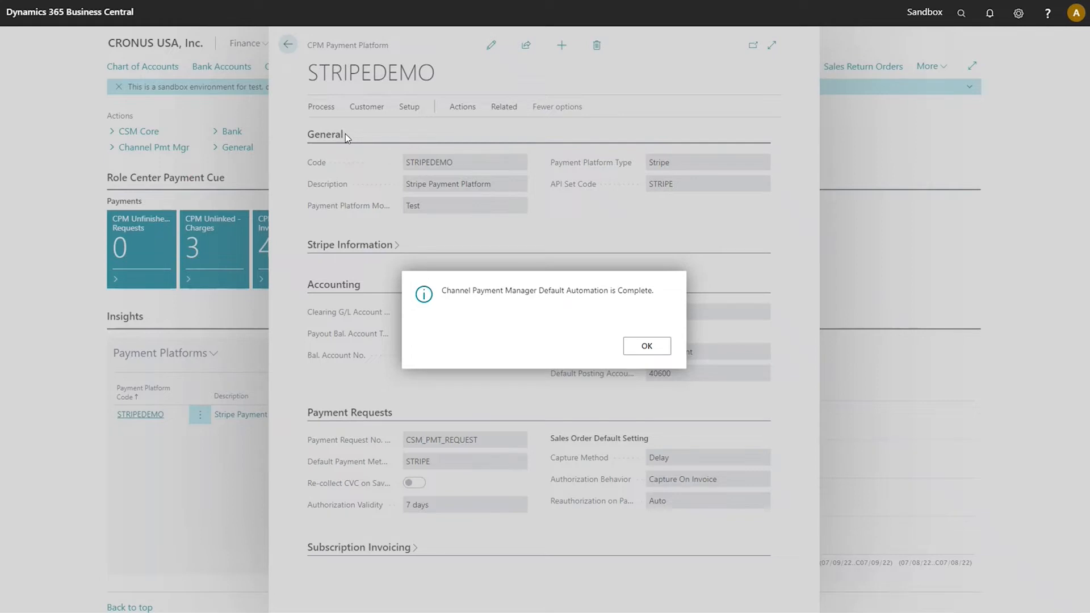
{"action": "left_click", "coordinate": [650, 346]}
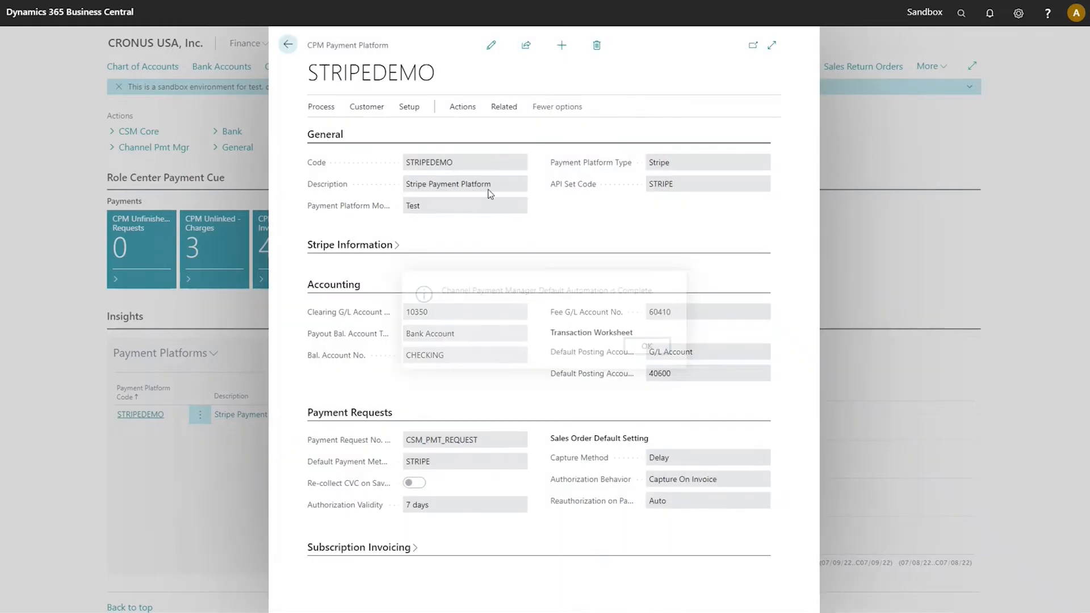
{"action": "left_click", "coordinate": [288, 45]}
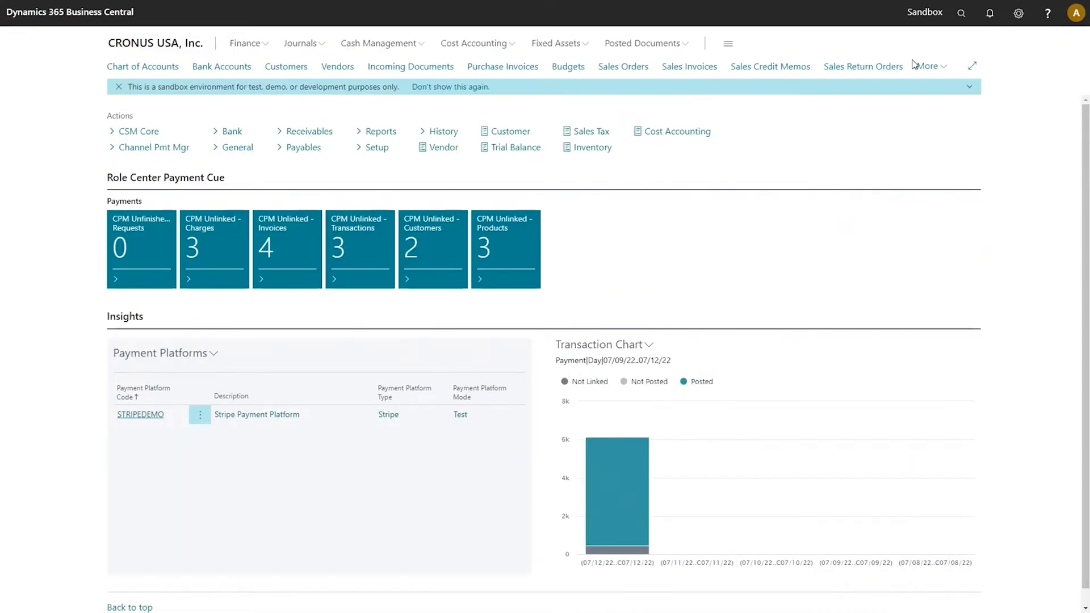
Search for "trans work", open the CPM Transaction Worksheet, and examine the details of the 350.00 USD payment.
{"action": "left_click", "coordinate": [962, 13]}
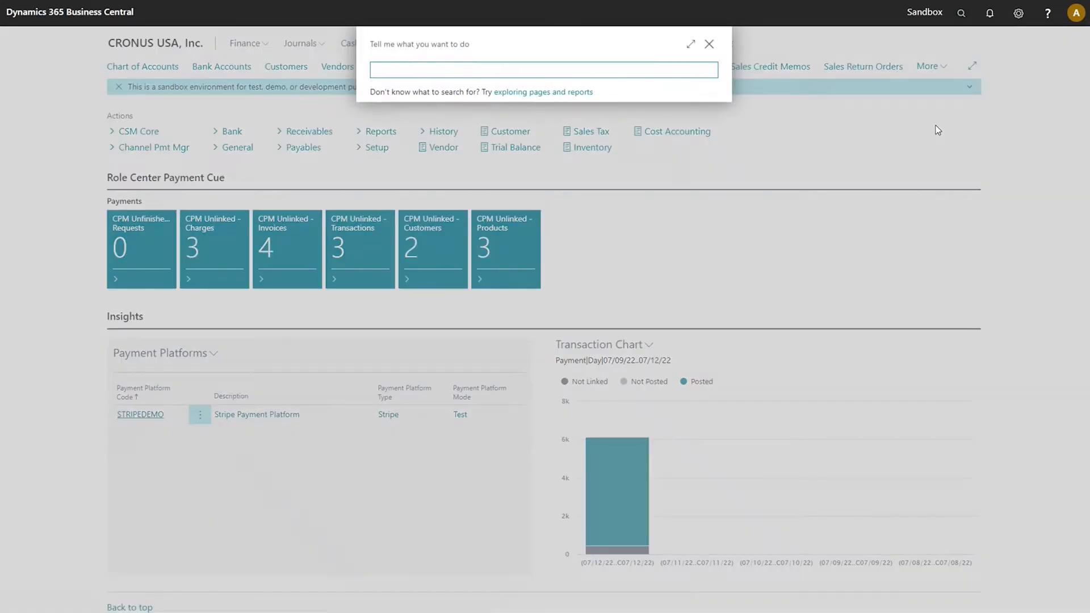
{"action": "type", "text": "trans wo"}
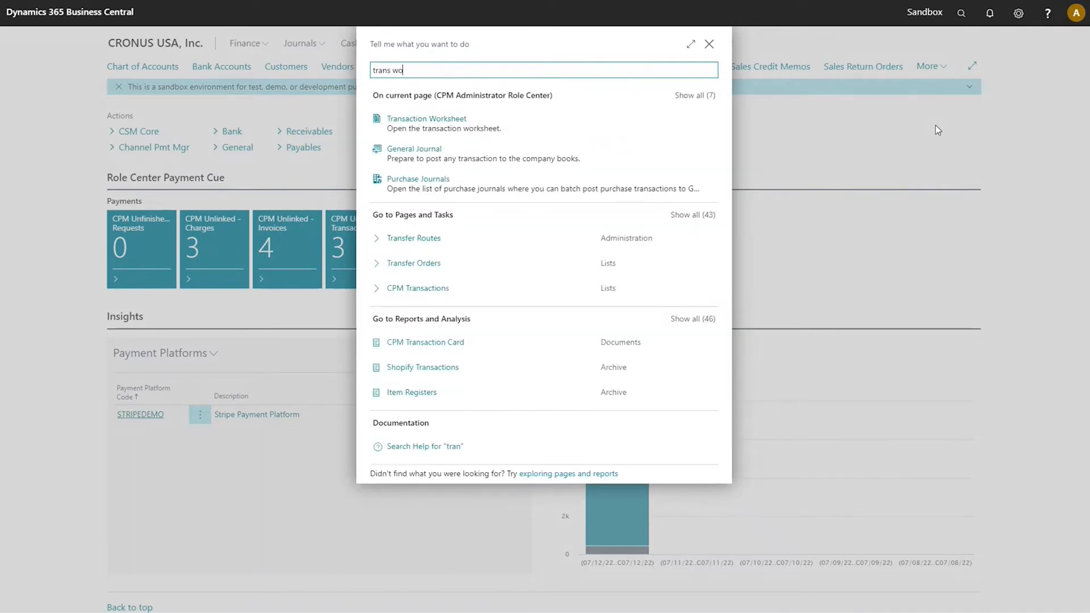
{"action": "type", "text": "rk"}
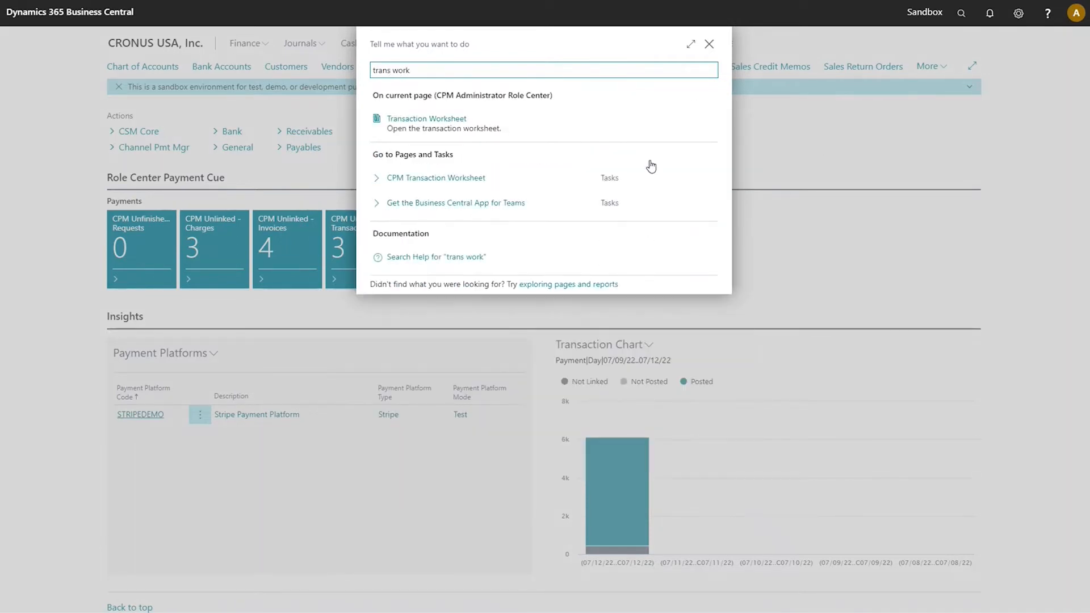
{"action": "left_click", "coordinate": [567, 187]}
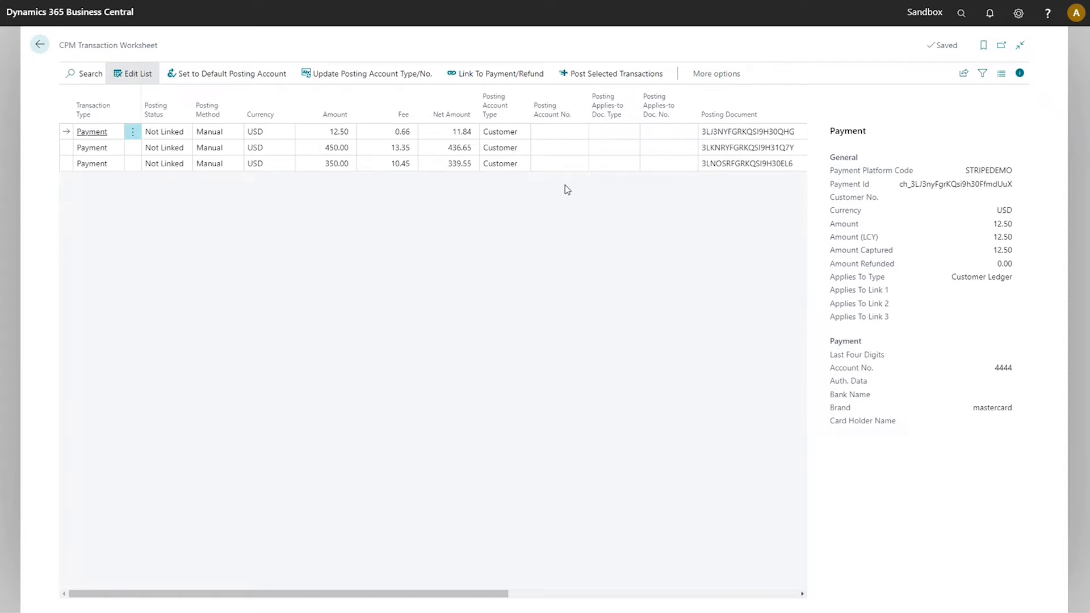
{"action": "left_click", "coordinate": [342, 165]}
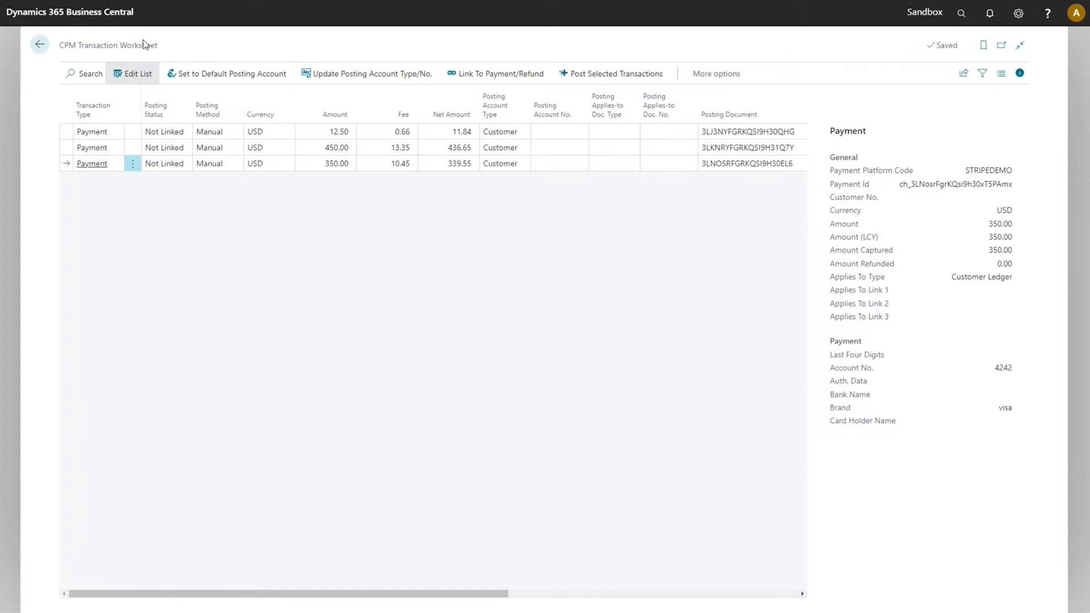
Leave the worksheet and check the default posting account settings on the STRIPEDEMO payment platform card.
{"action": "left_click", "coordinate": [40, 44]}
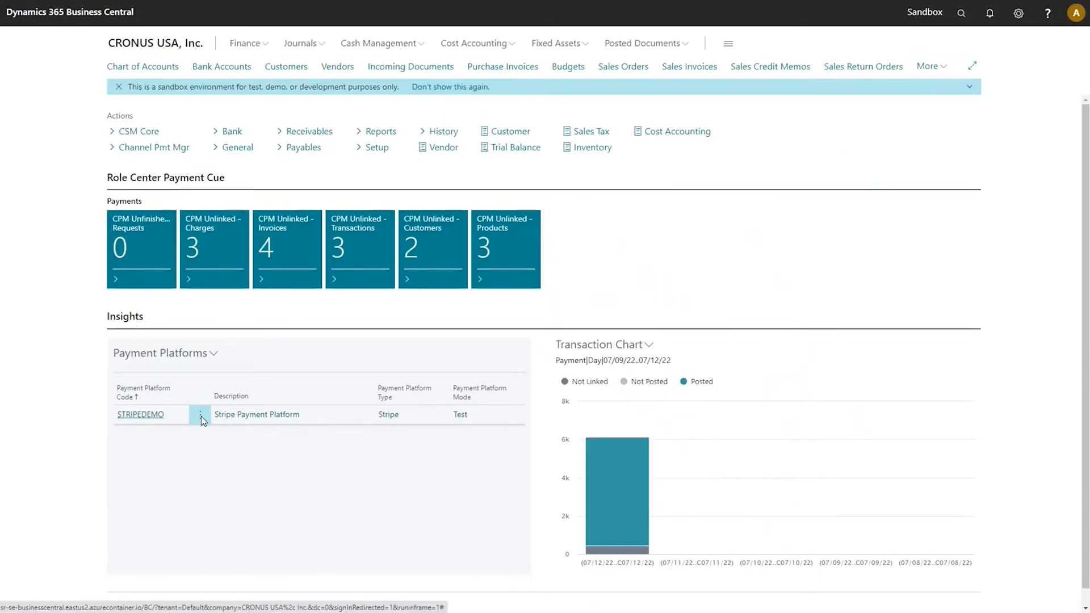
{"action": "left_click", "coordinate": [140, 414]}
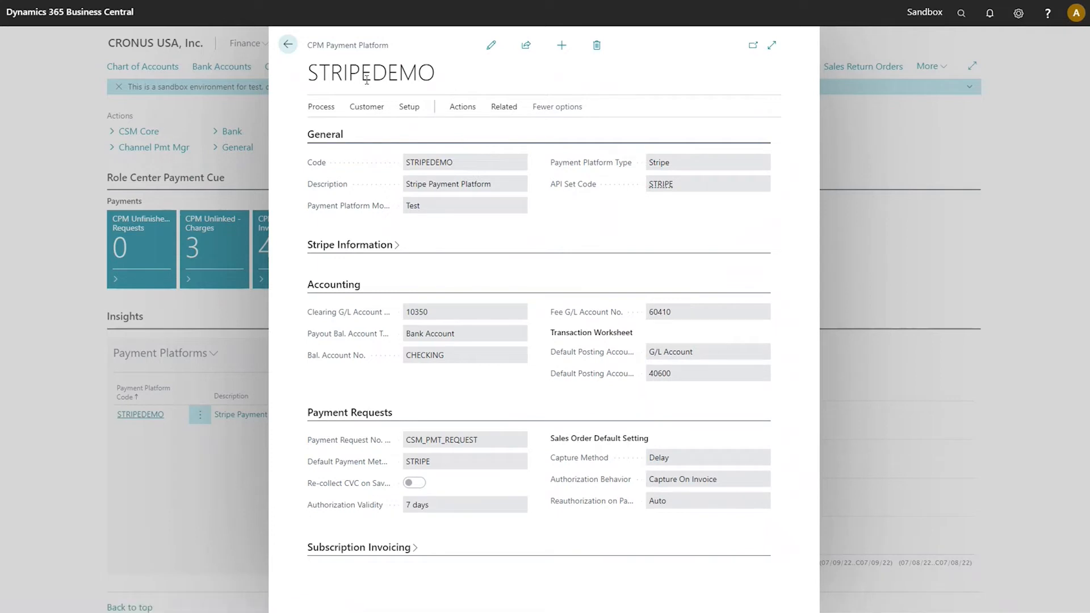
{"action": "left_click", "coordinate": [930, 39]}
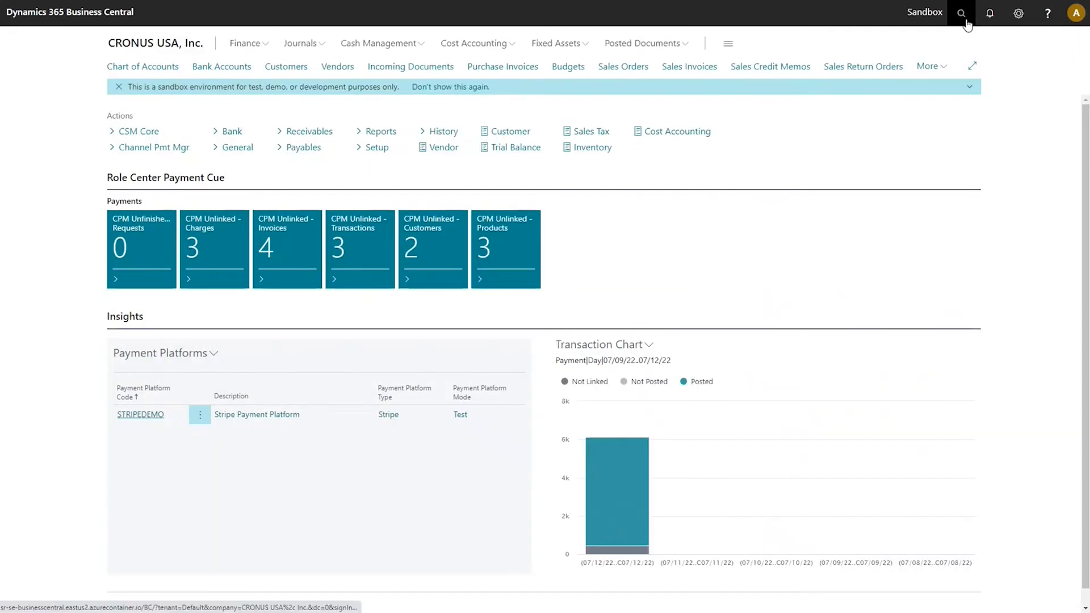
Find the CPM Transaction Worksheet again by searching for "trans work" and open it.
{"action": "left_click", "coordinate": [961, 13]}
{"action": "type", "text": "trans"}
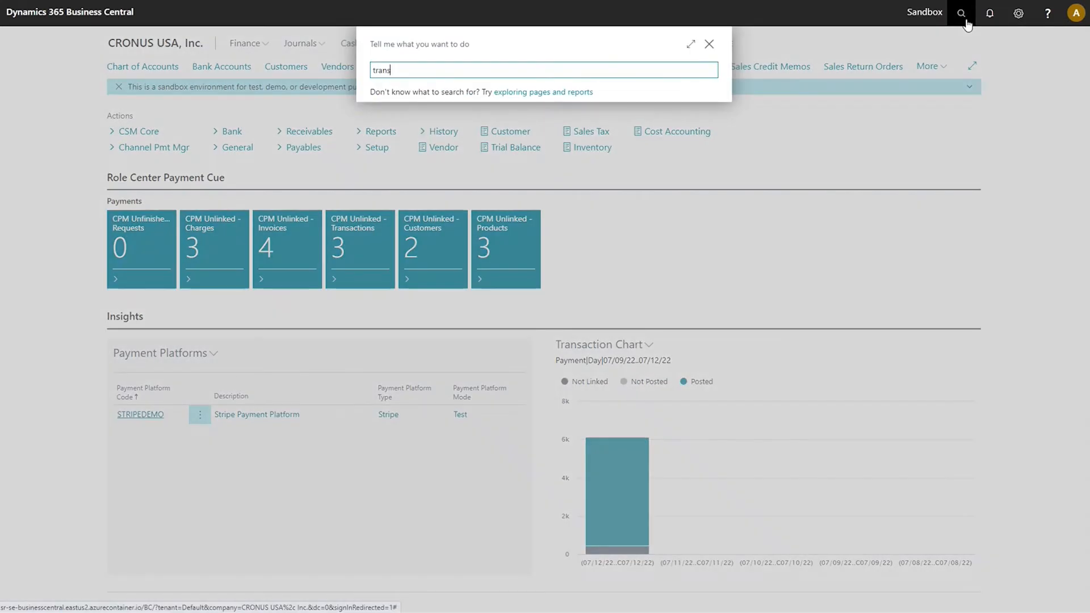
{"action": "type", "text": " work"}
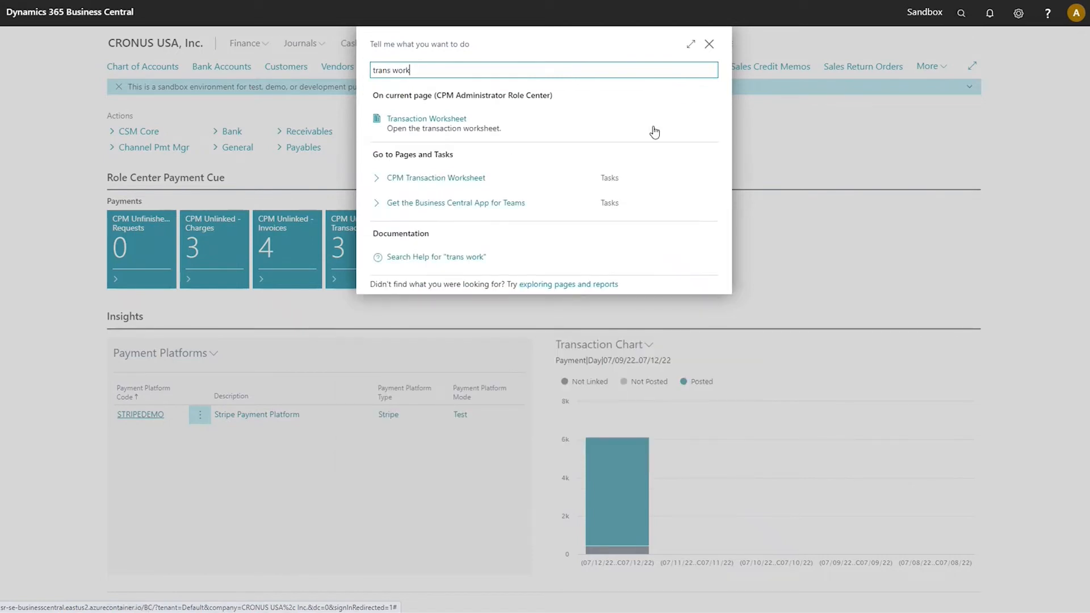
{"action": "left_click", "coordinate": [552, 181]}
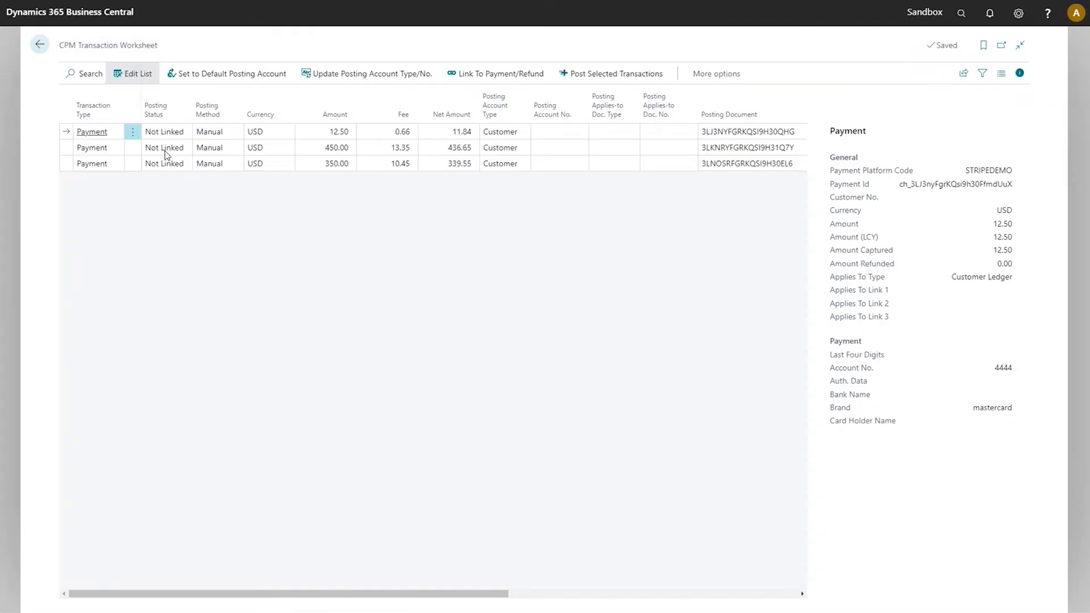
Select the 12.50 and 450.00 payment lines together and set them to the default posting account.
{"action": "left_click", "coordinate": [137, 132]}
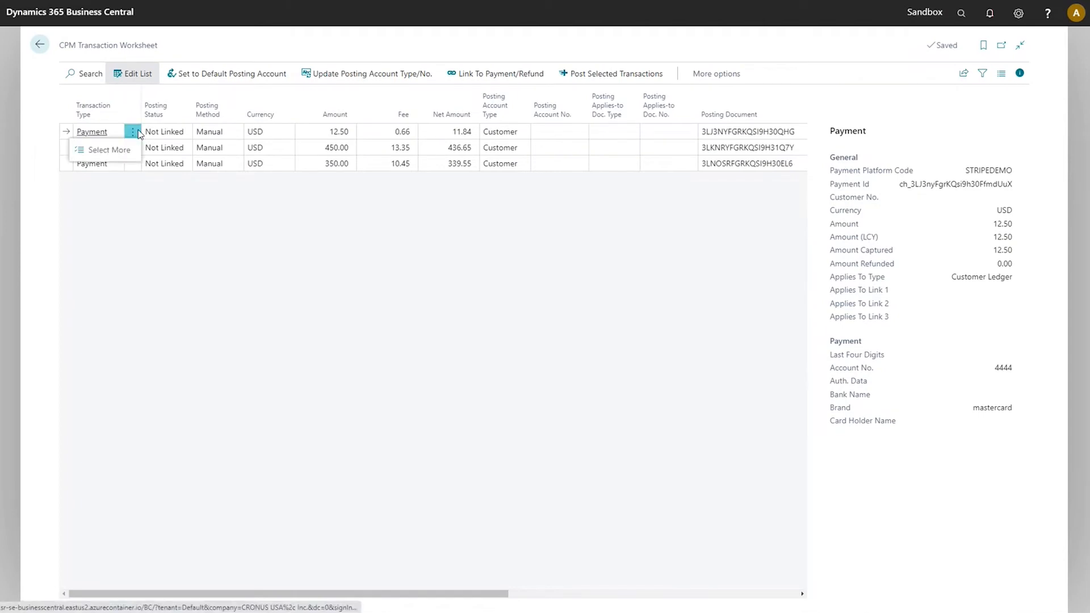
{"action": "left_click", "coordinate": [107, 150]}
{"action": "left_click", "coordinate": [84, 148]}
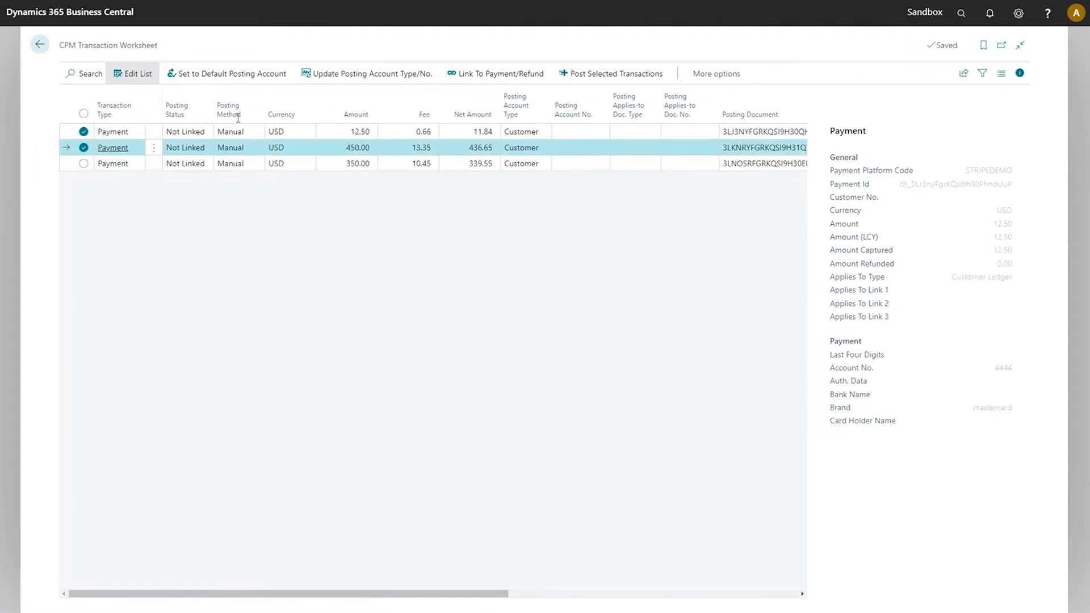
{"action": "left_click", "coordinate": [239, 82]}
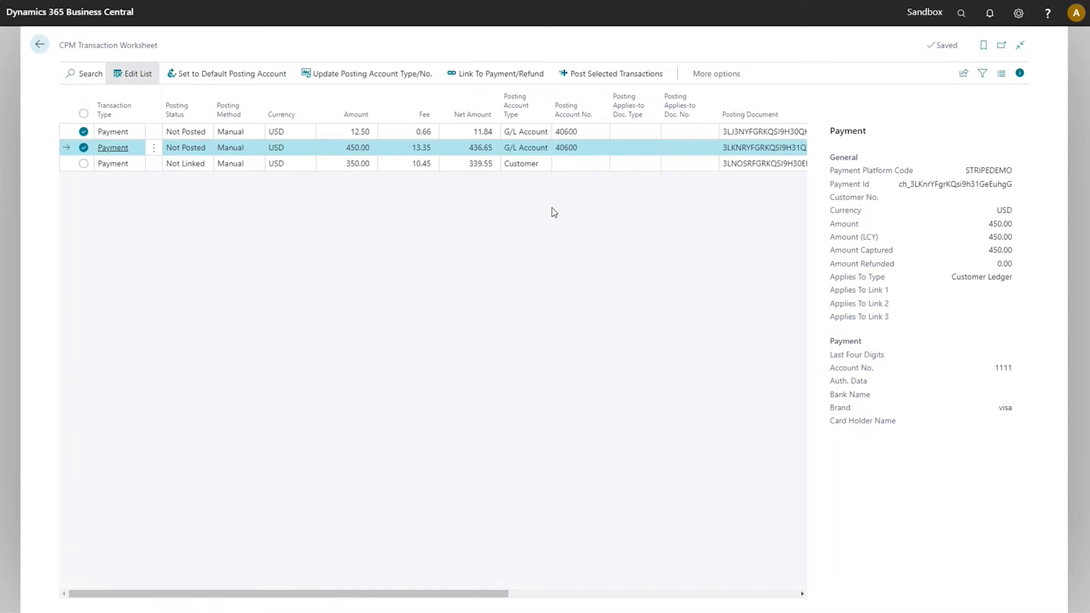
Update the 350.00 payment's posting account, using the Customer account type and Adatum Corporation as the account.
{"action": "left_click", "coordinate": [568, 165]}
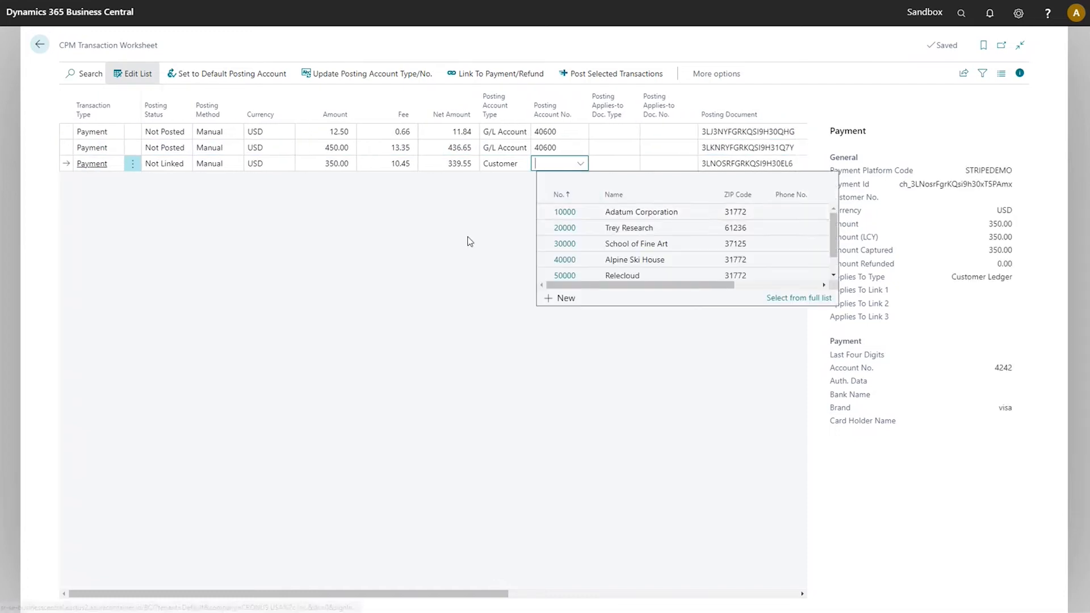
{"action": "left_click", "coordinate": [427, 251]}
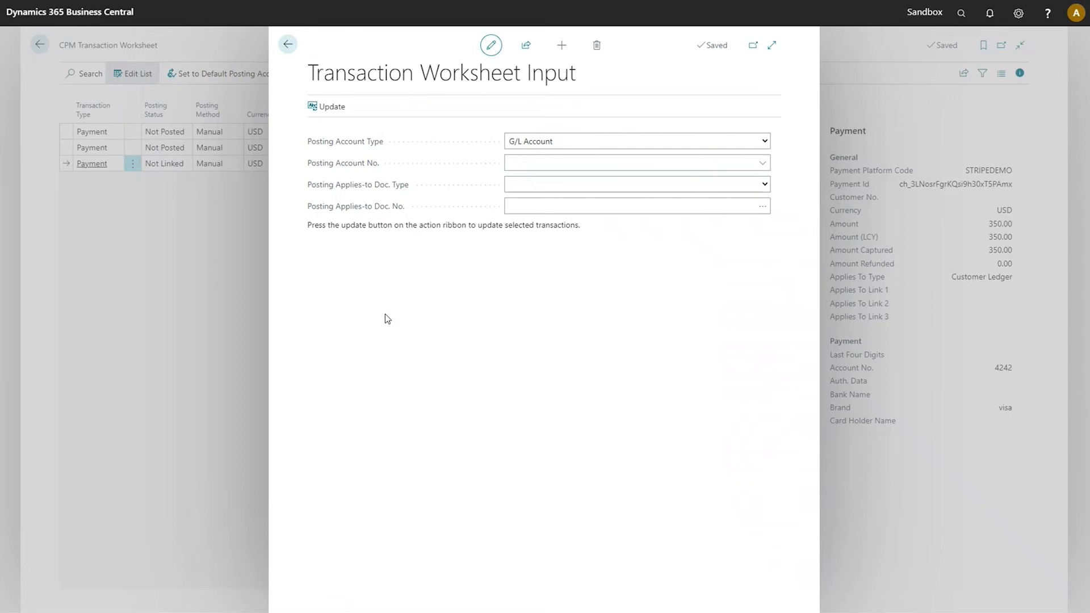
{"action": "left_click", "coordinate": [767, 142]}
{"action": "left_click", "coordinate": [732, 165]}
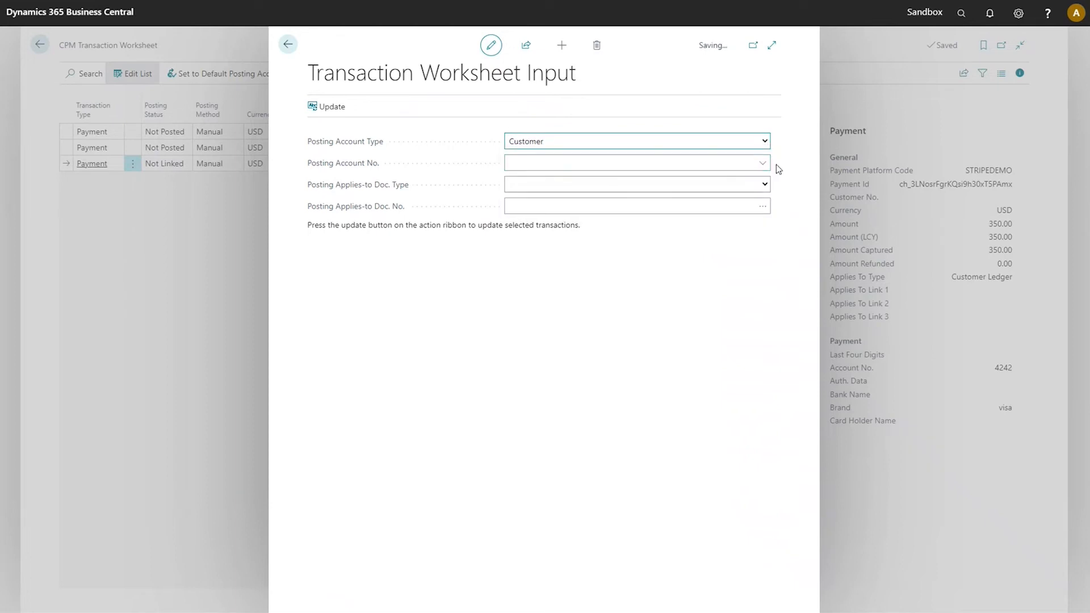
{"action": "left_click", "coordinate": [764, 165]}
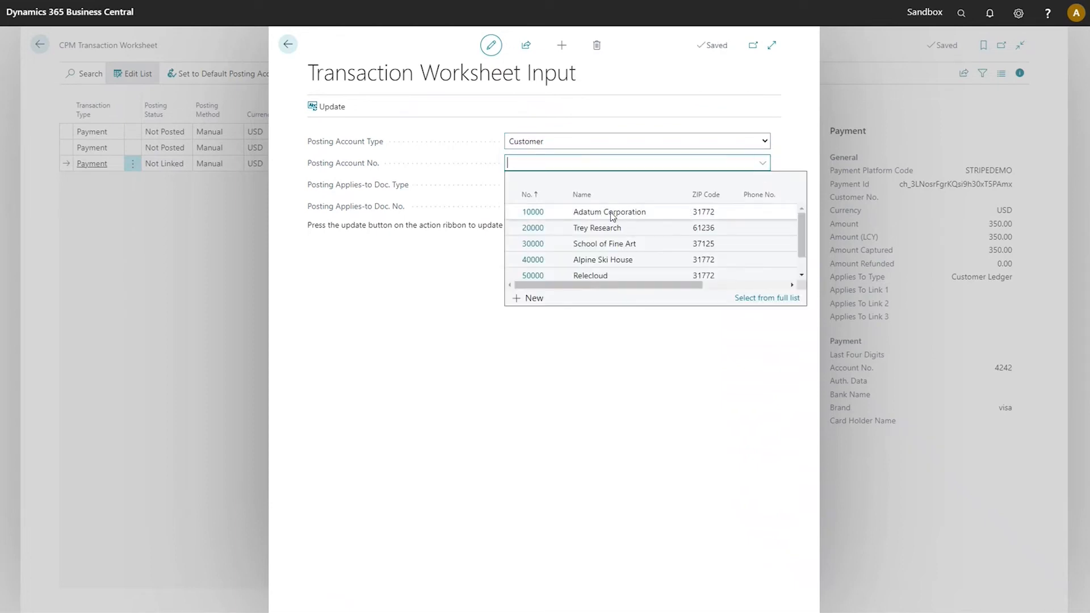
{"action": "left_click", "coordinate": [658, 215]}
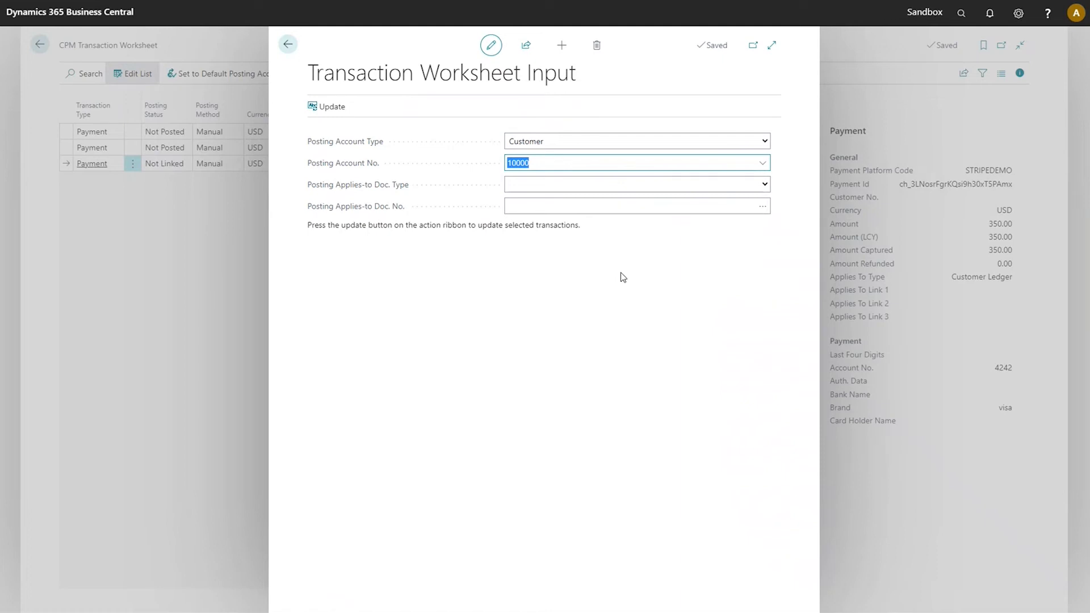
{"action": "left_click", "coordinate": [345, 112]}
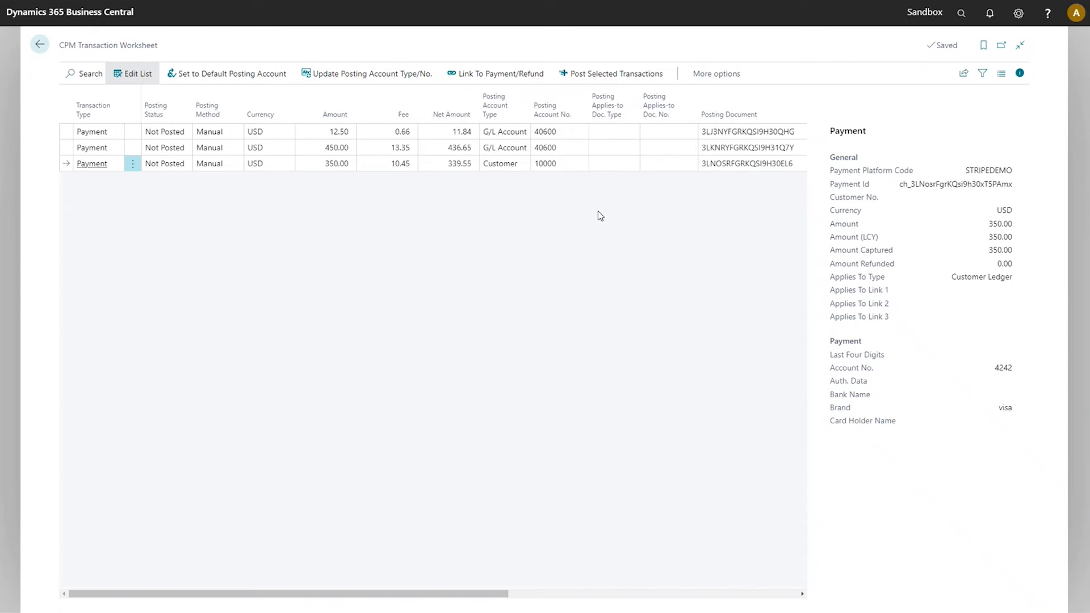
Select all three payments in the worksheet together, post them, and leave the worksheet.
{"action": "left_click", "coordinate": [134, 165]}
{"action": "left_click", "coordinate": [114, 180]}
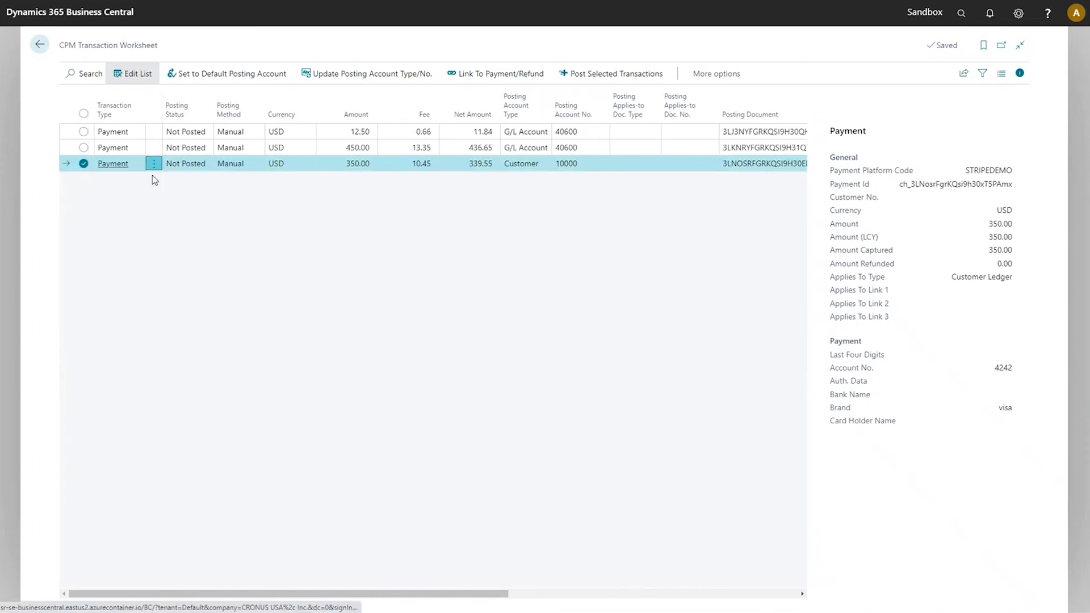
{"action": "left_click", "coordinate": [83, 113]}
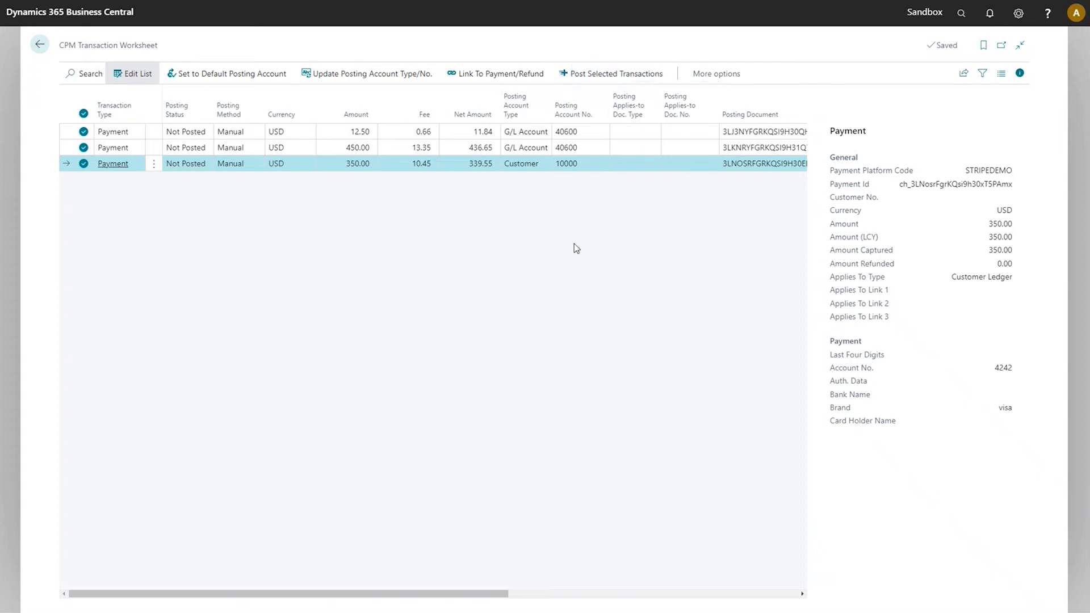
{"action": "left_click", "coordinate": [645, 79]}
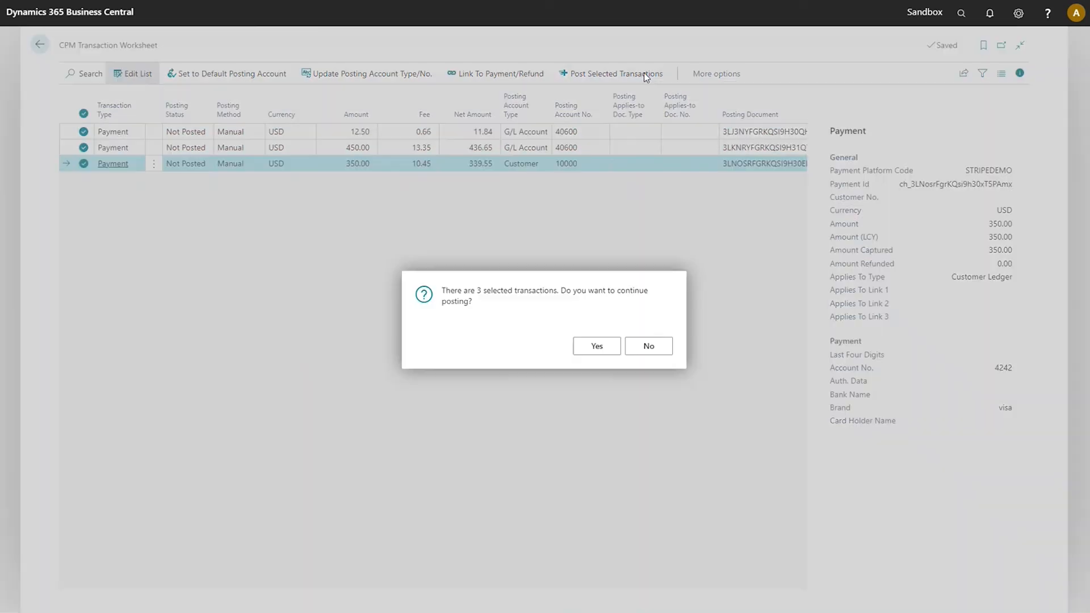
{"action": "left_click", "coordinate": [603, 347]}
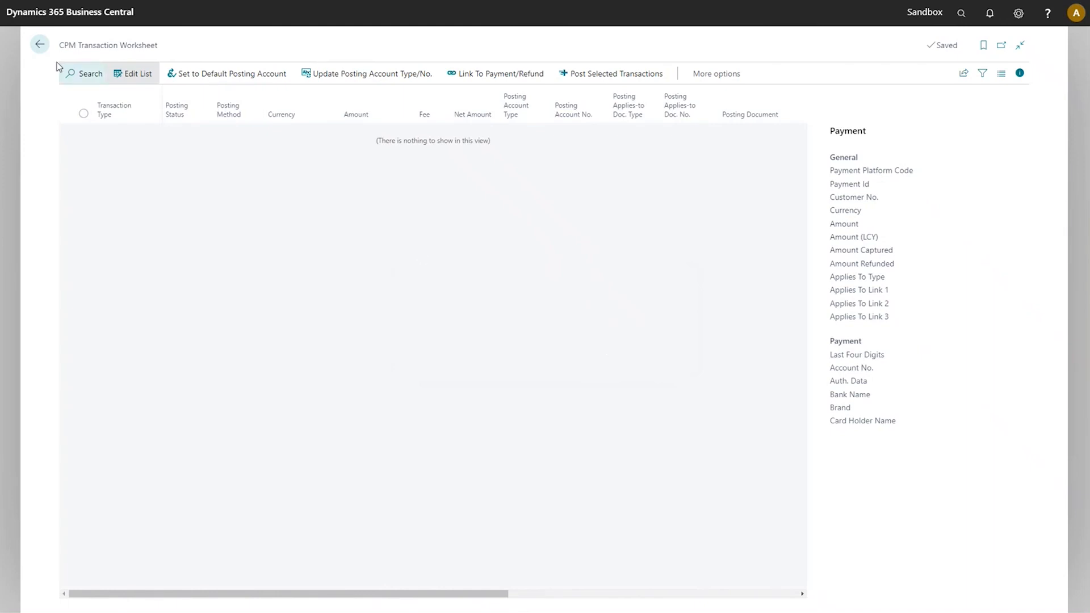
{"action": "key", "text": "Escape"}
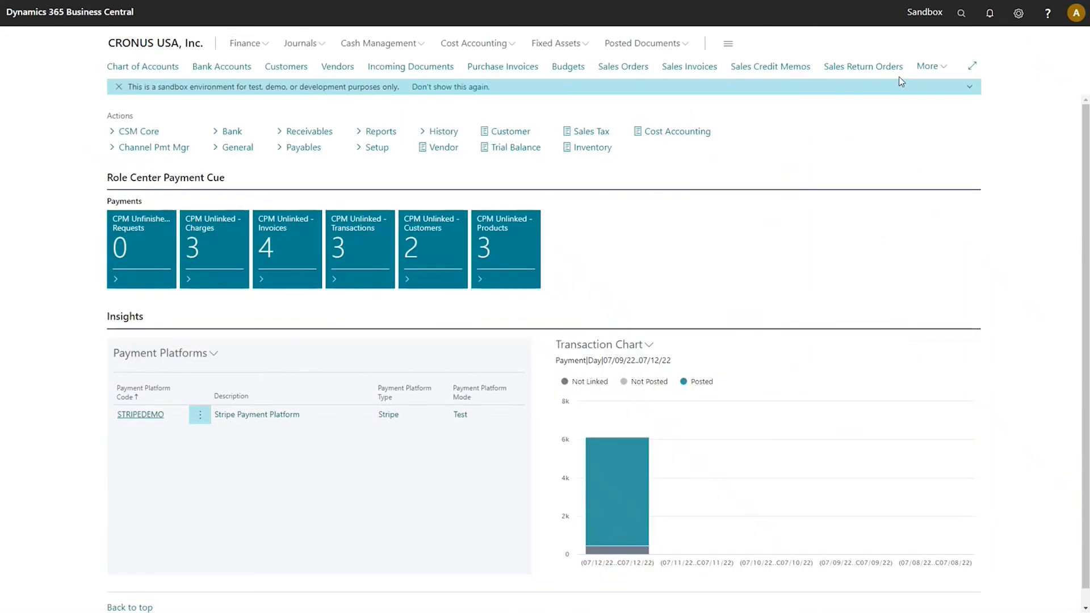
Find Customer Ledger Entries by searching for "custom led entr", and examine the amounts and remaining amounts of the posted Adatum Corporation payment.
{"action": "left_click", "coordinate": [961, 13]}
{"action": "type", "text": "custo"}
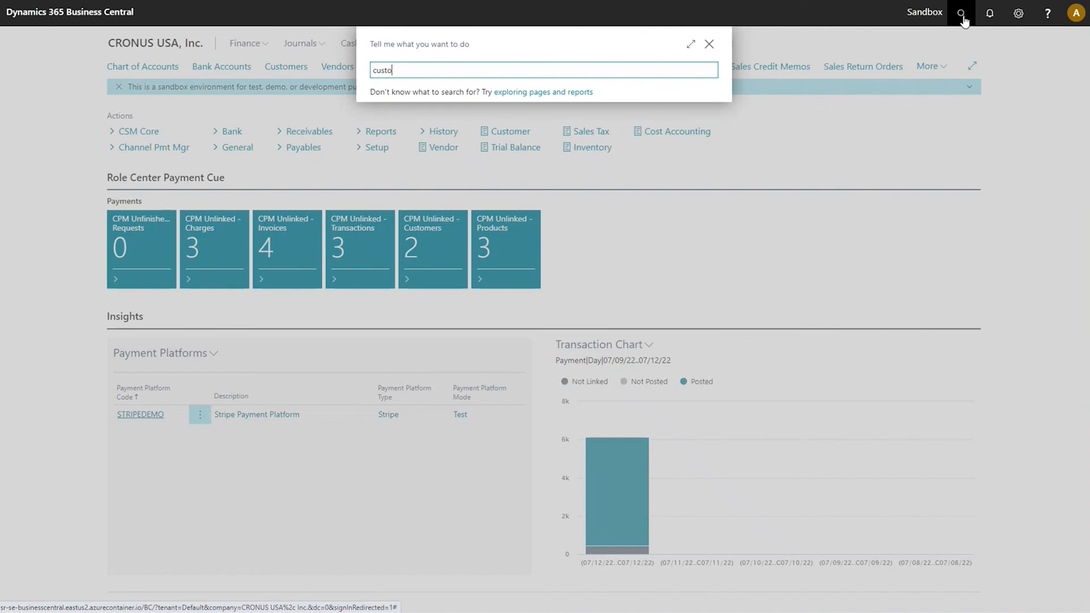
{"action": "type", "text": "m led entr"}
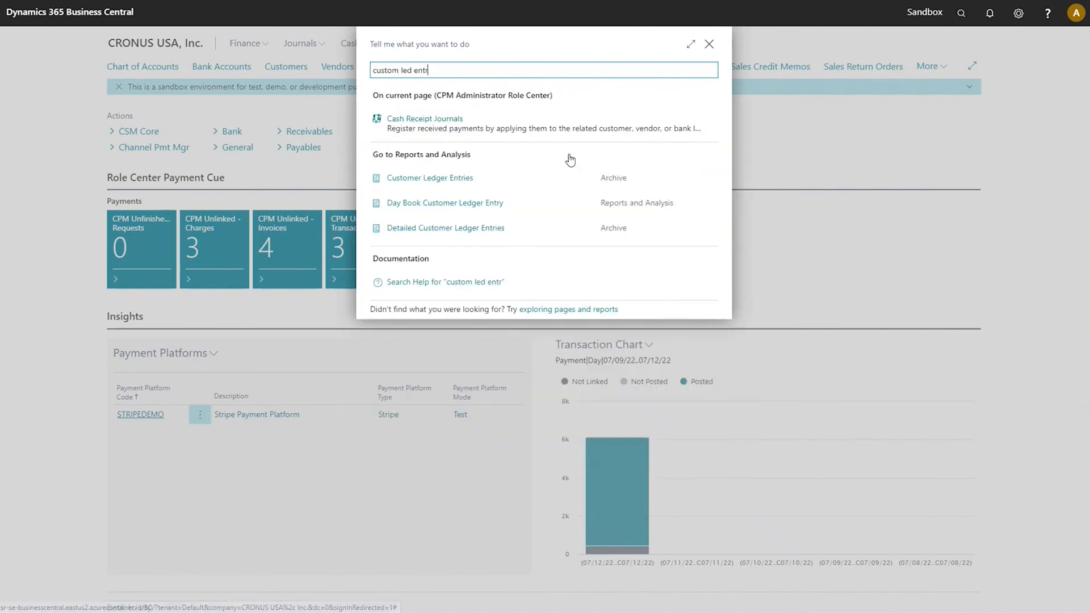
{"action": "left_click", "coordinate": [514, 180]}
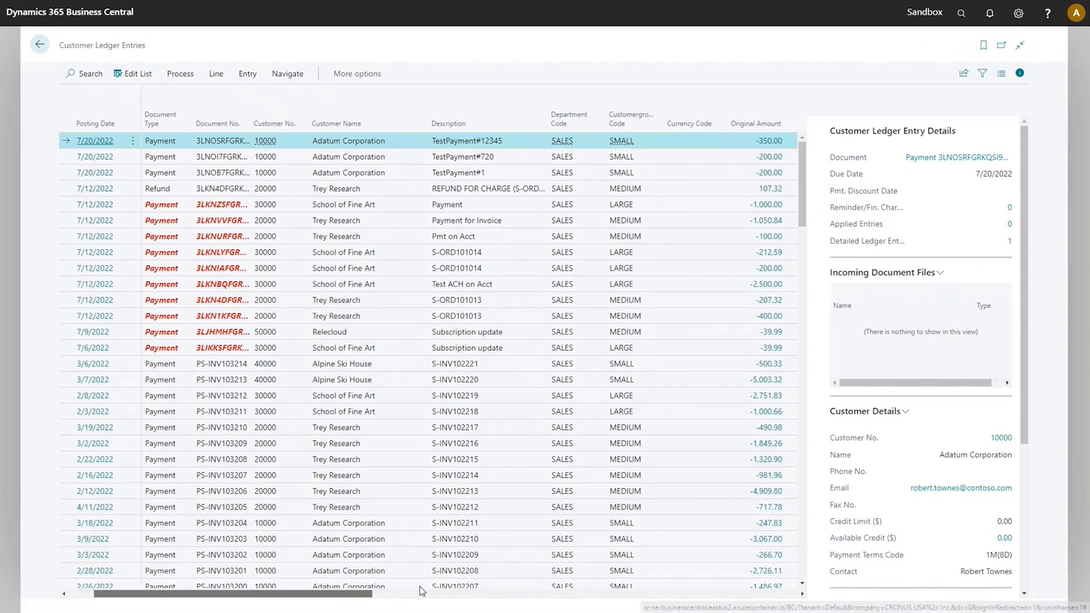
{"action": "left_click_drag", "start_coordinate": [358, 591], "coordinate": [470, 591]}
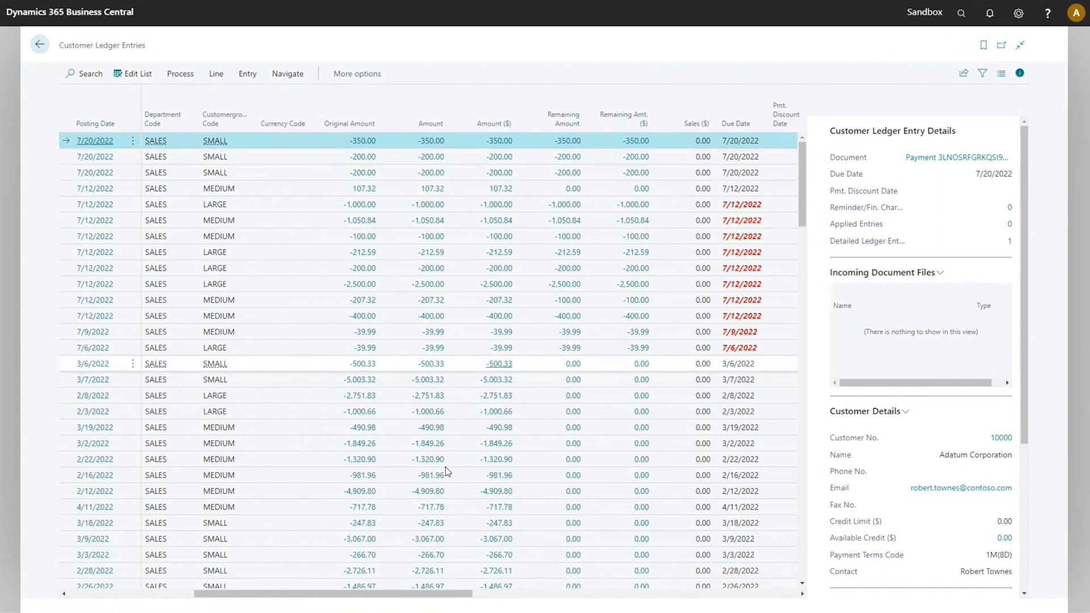
{"action": "left_click_drag", "start_coordinate": [455, 594], "coordinate": [329, 594]}
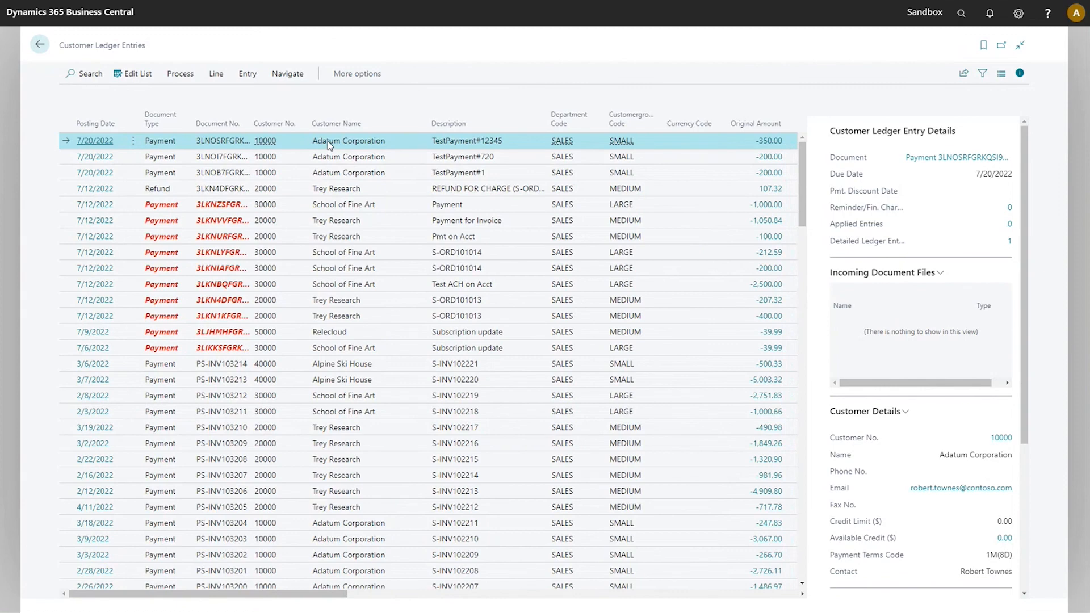